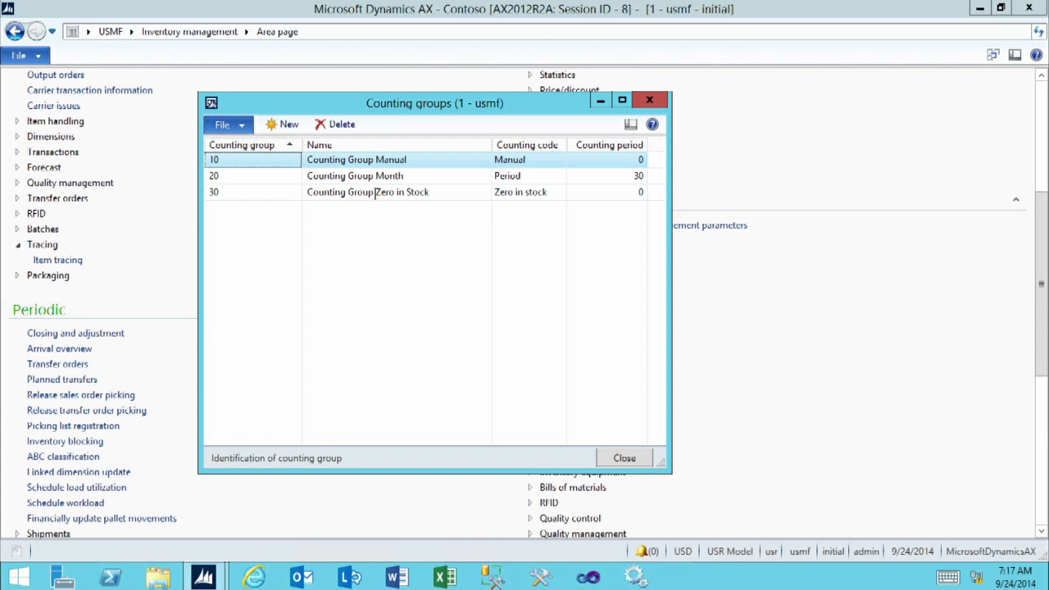
Create a counting group with the ID 60Days and the name "Counting Group - Every 60 Days"
left_click(287, 123)
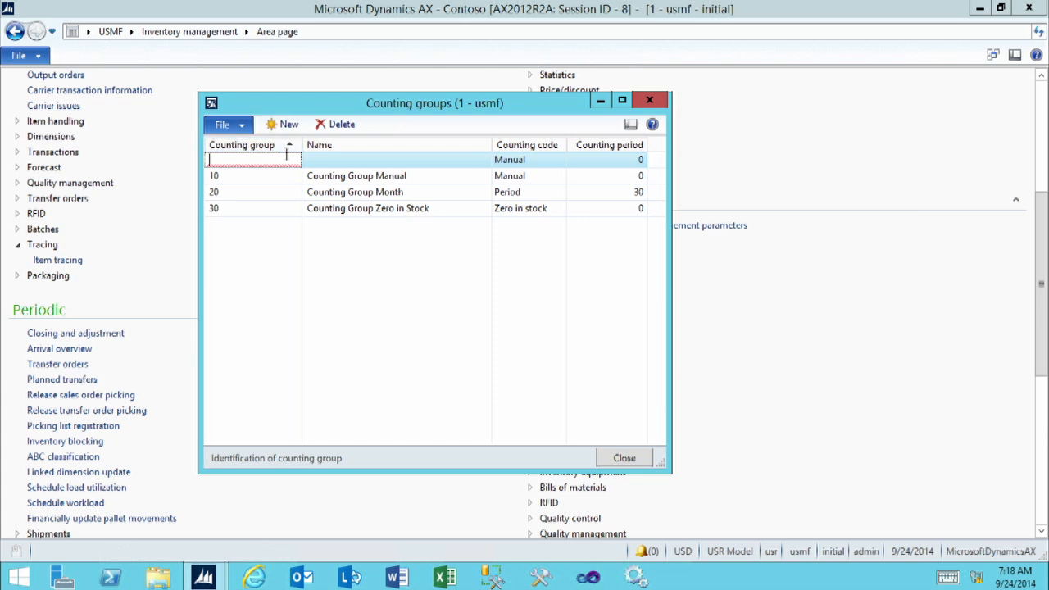
type("60Days")
key("Tab")
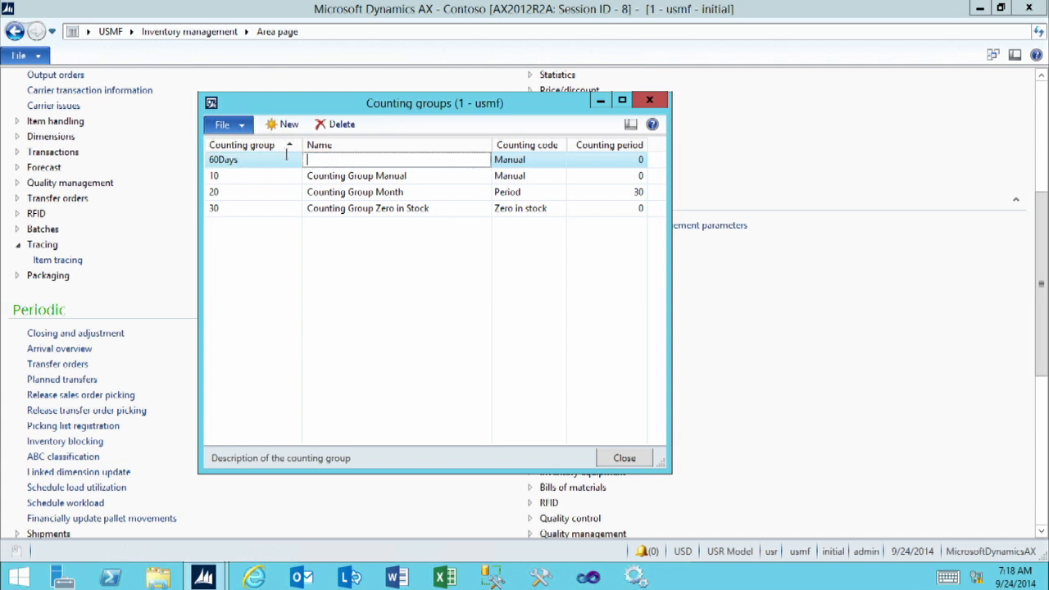
type("Counting Group  Every 60 Days")
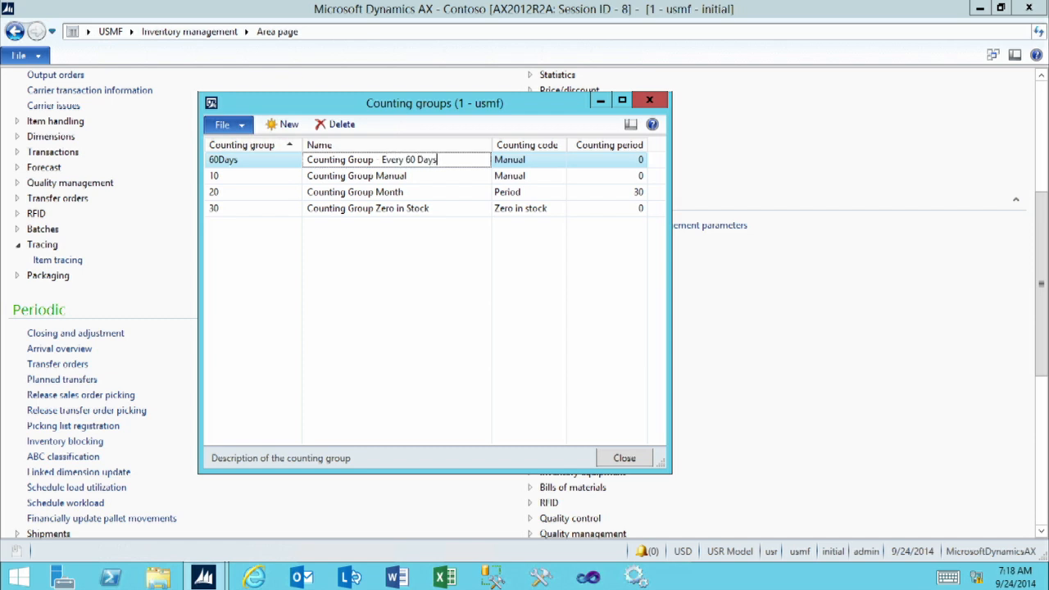
key("Tab")
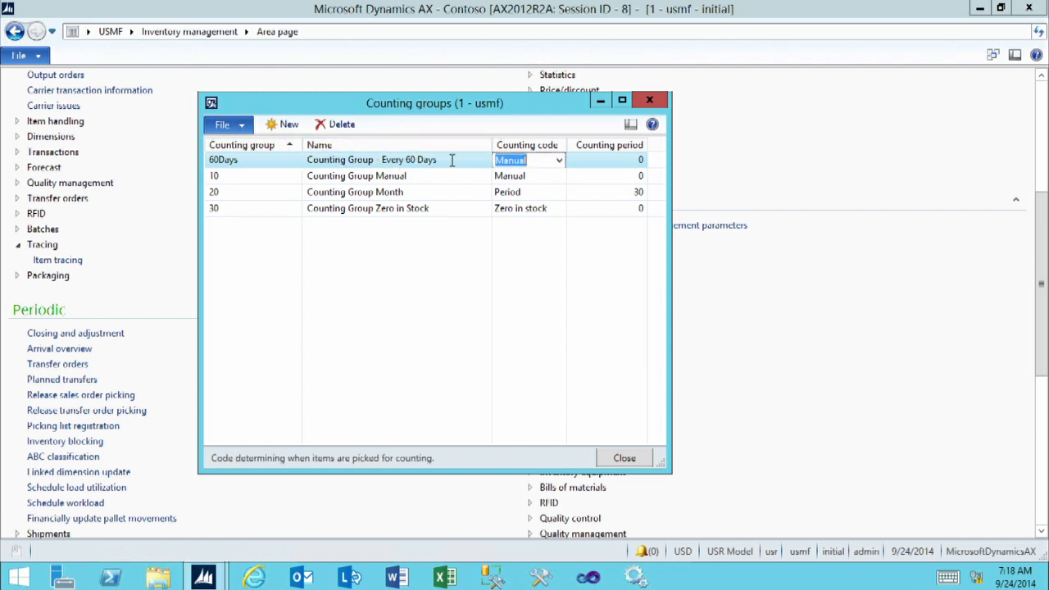
Set the 60Days group's counting code to Period with a counting period of 60, and close the counting groups form
left_click(558, 161)
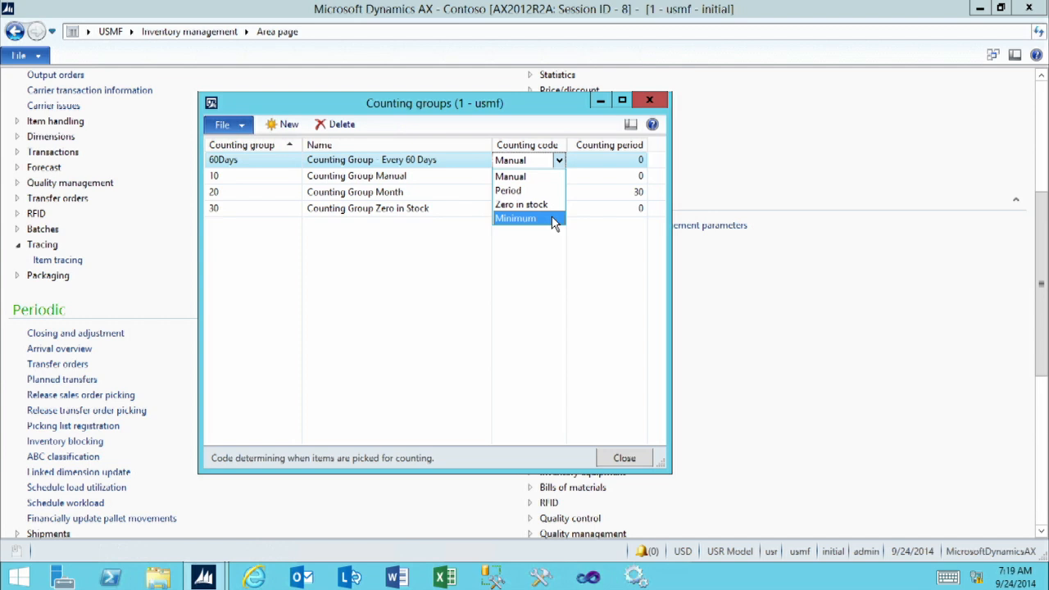
left_click(514, 195)
left_click(612, 160)
left_click_drag(612, 160, 682, 167)
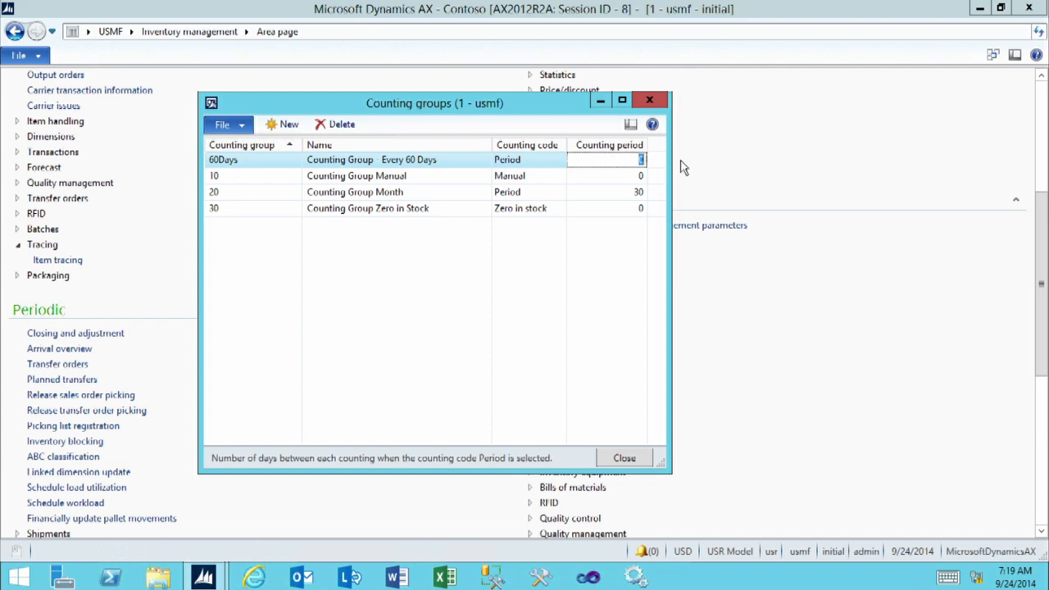
type("60")
left_click(585, 177)
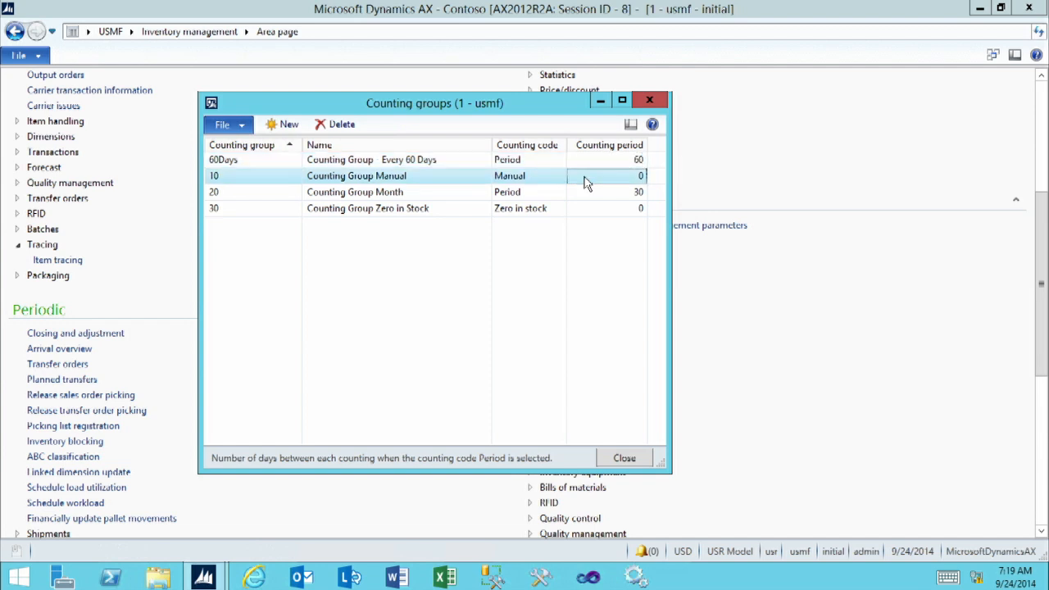
left_click(624, 459)
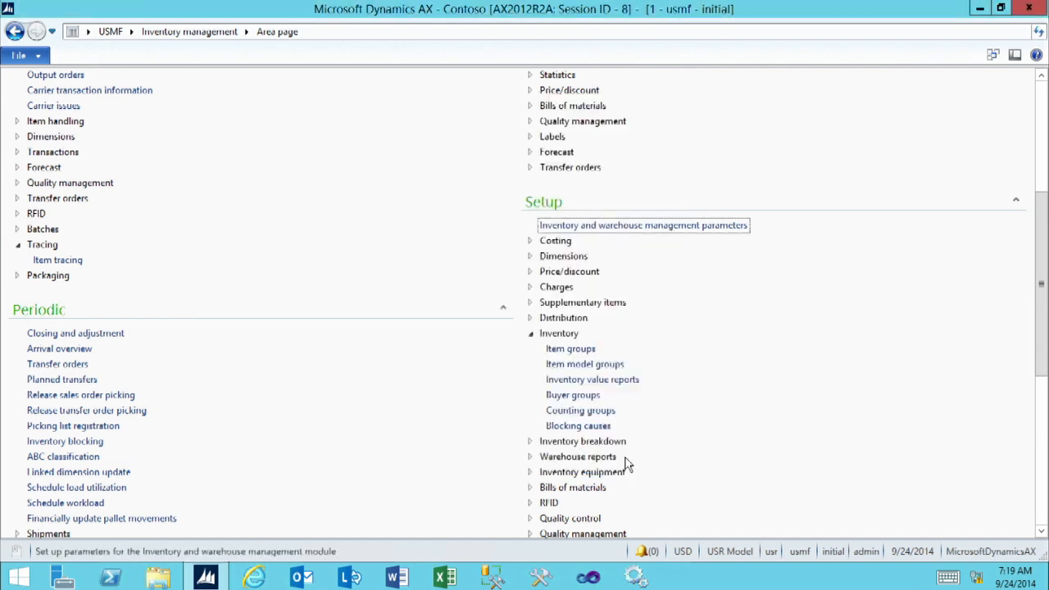
Open the released products list in Product information management and select item 1100, Baby T-Shirt
left_click(130, 31)
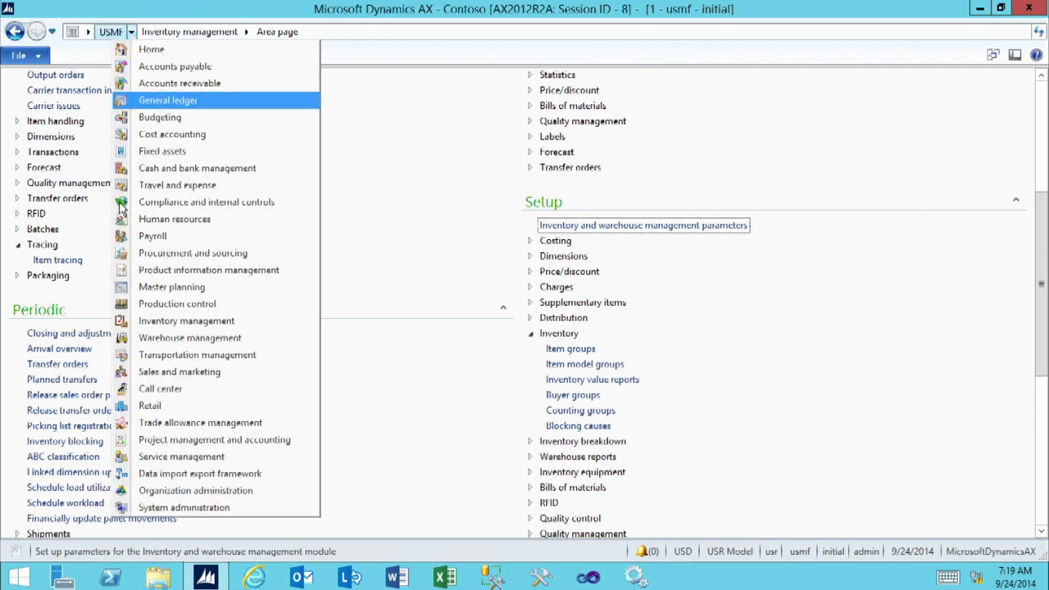
left_click(143, 270)
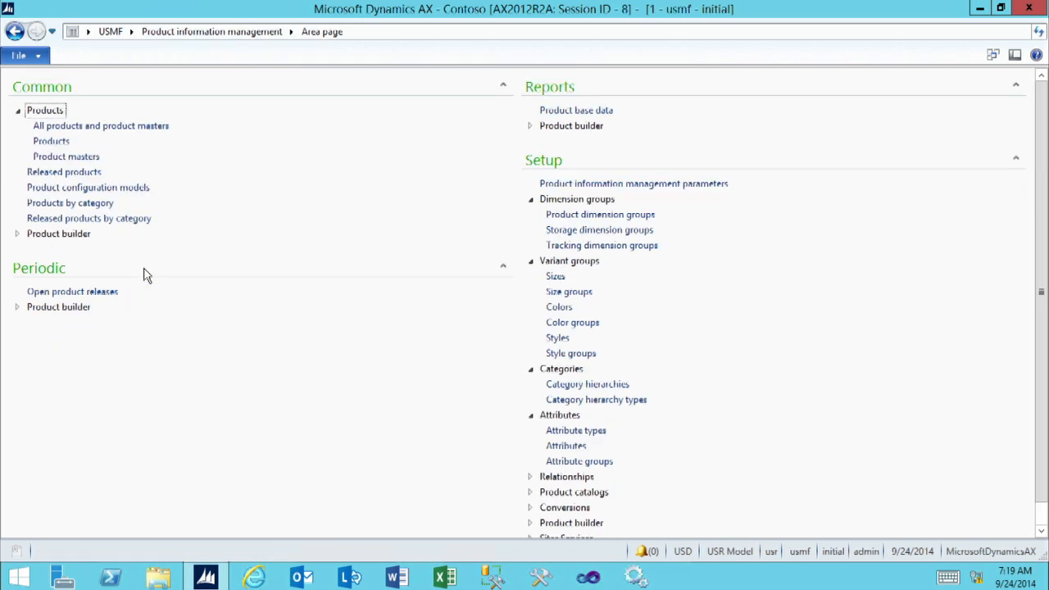
left_click(71, 172)
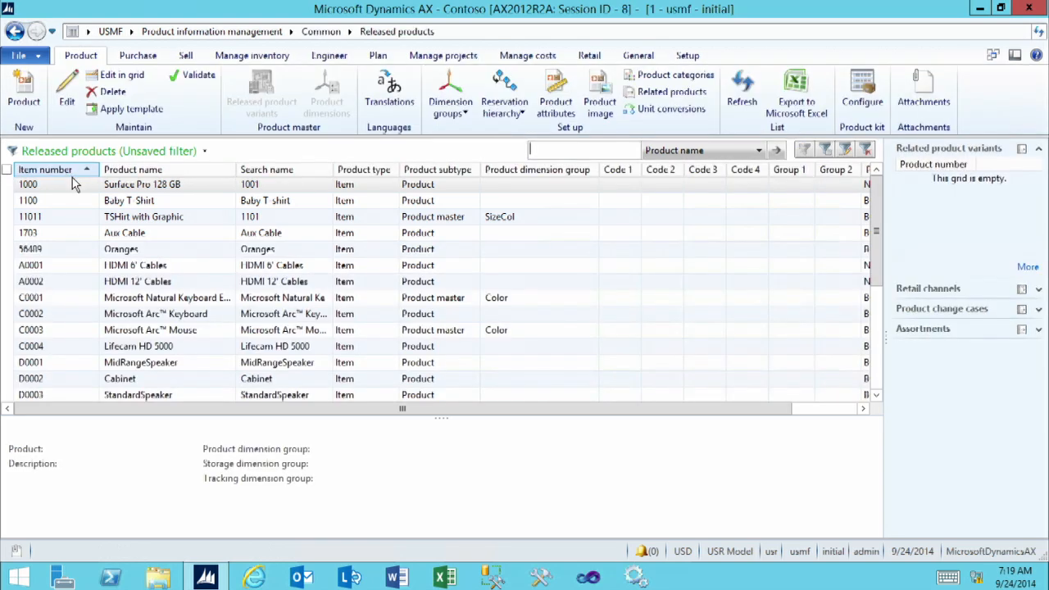
left_click(81, 203)
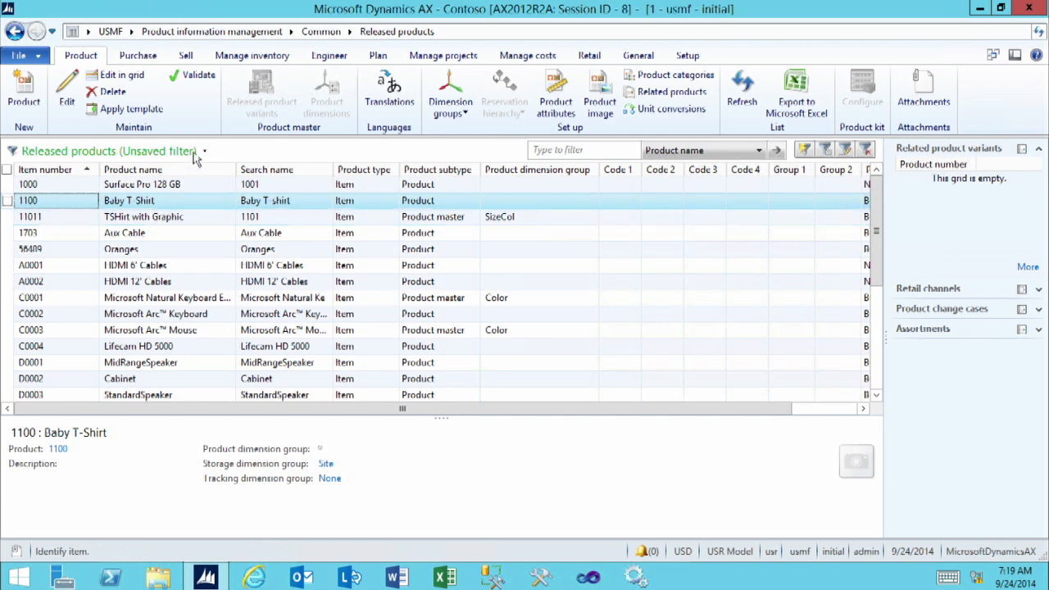
Check the warehouse items records of the Baby T-Shirt and close the form
left_click(237, 55)
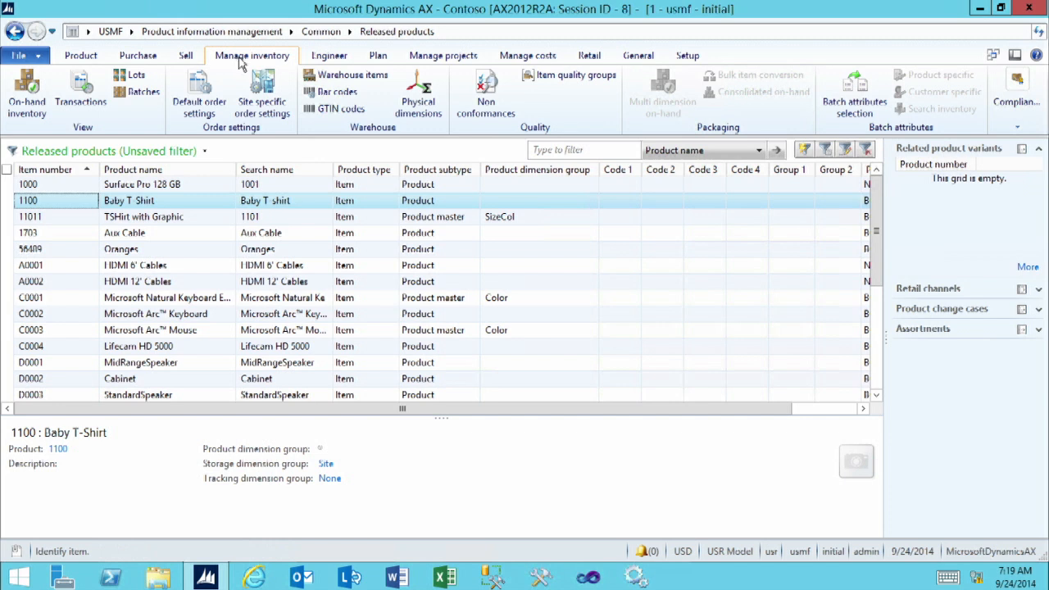
left_click(361, 78)
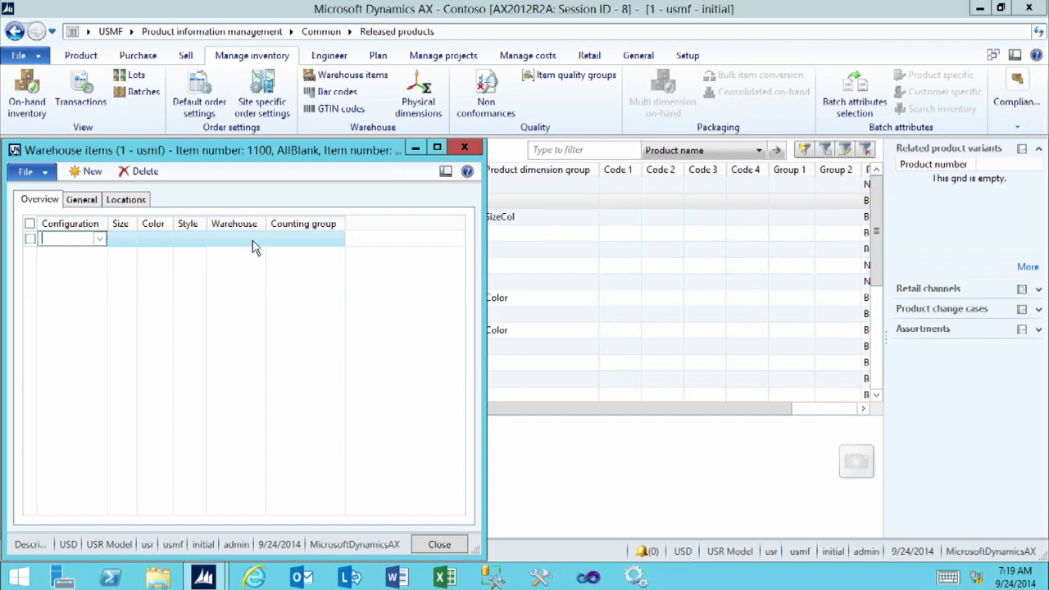
left_click(465, 148)
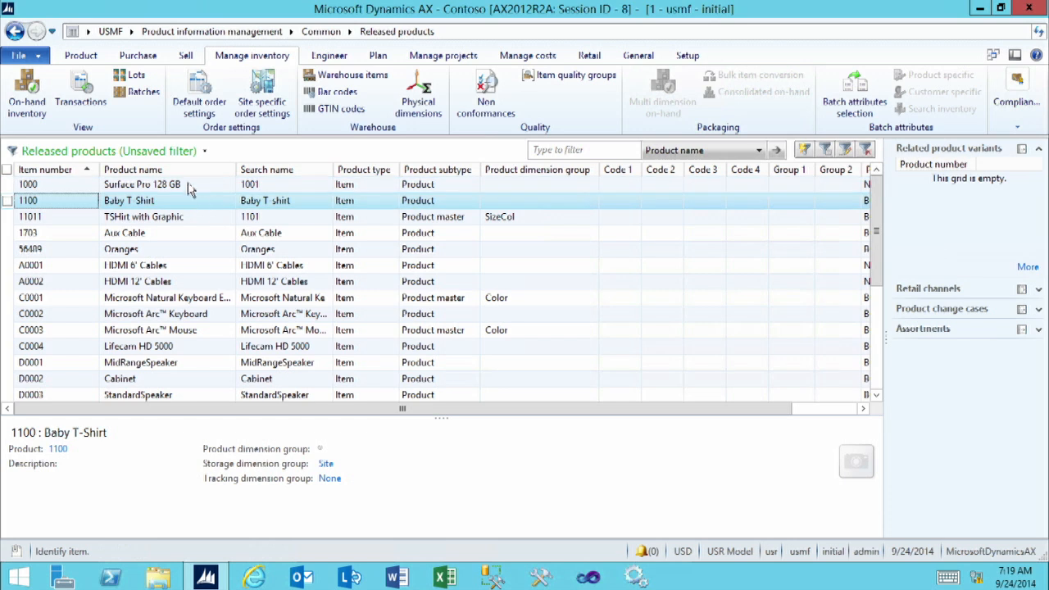
Open the Baby T-Shirt's released product details for editing and set its inventory counting group to 60Days
left_click(72, 57)
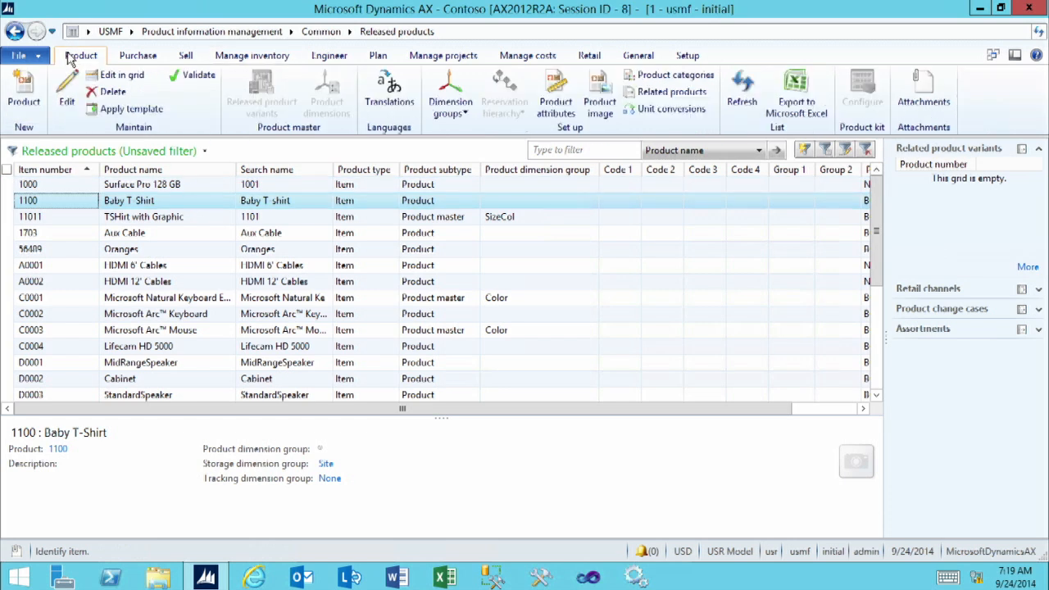
left_click(68, 98)
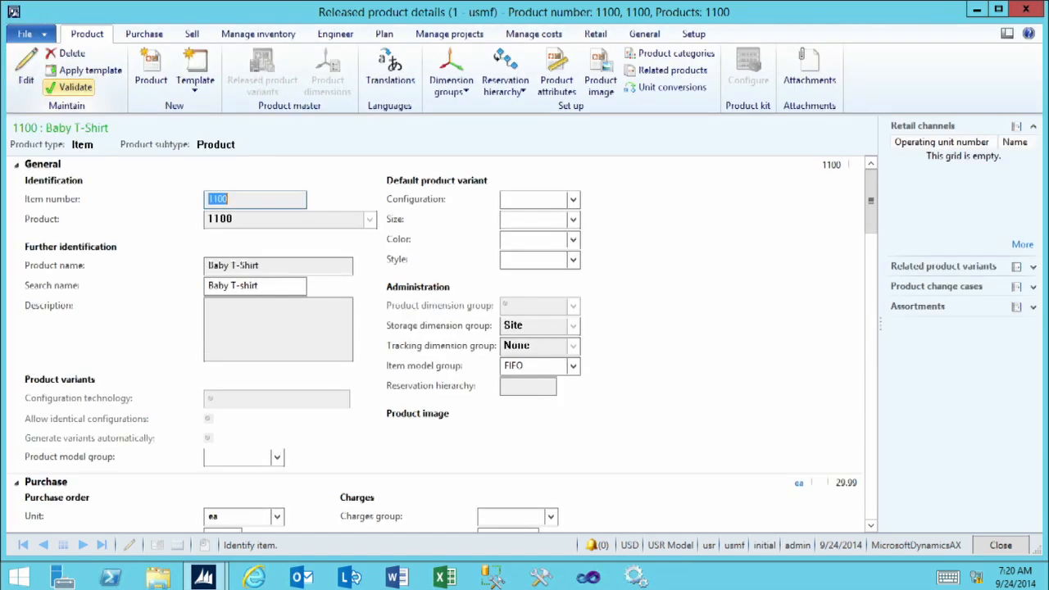
left_click(16, 167)
left_click(16, 186)
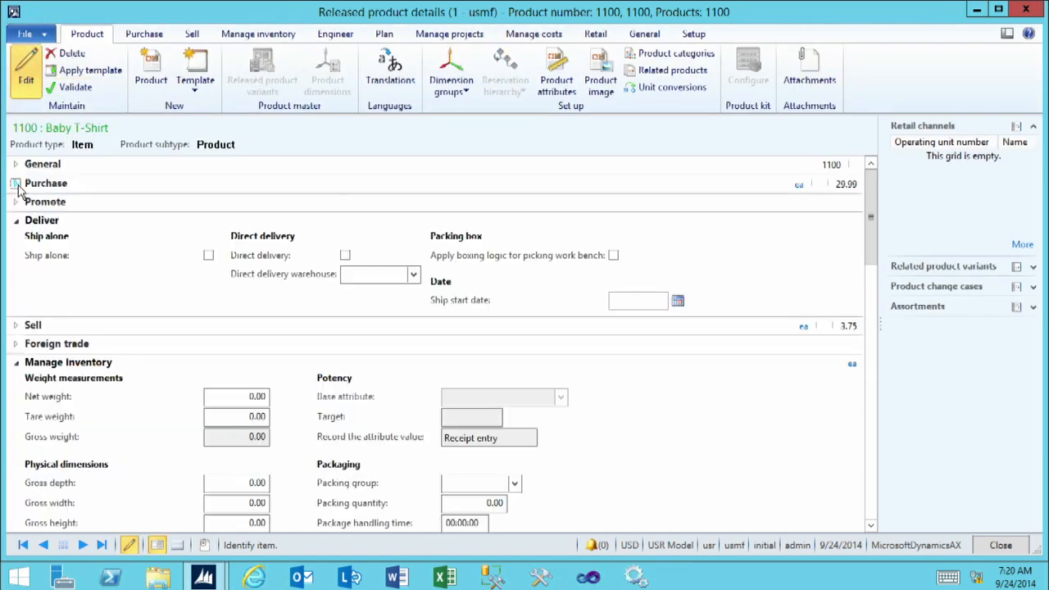
left_click(17, 222)
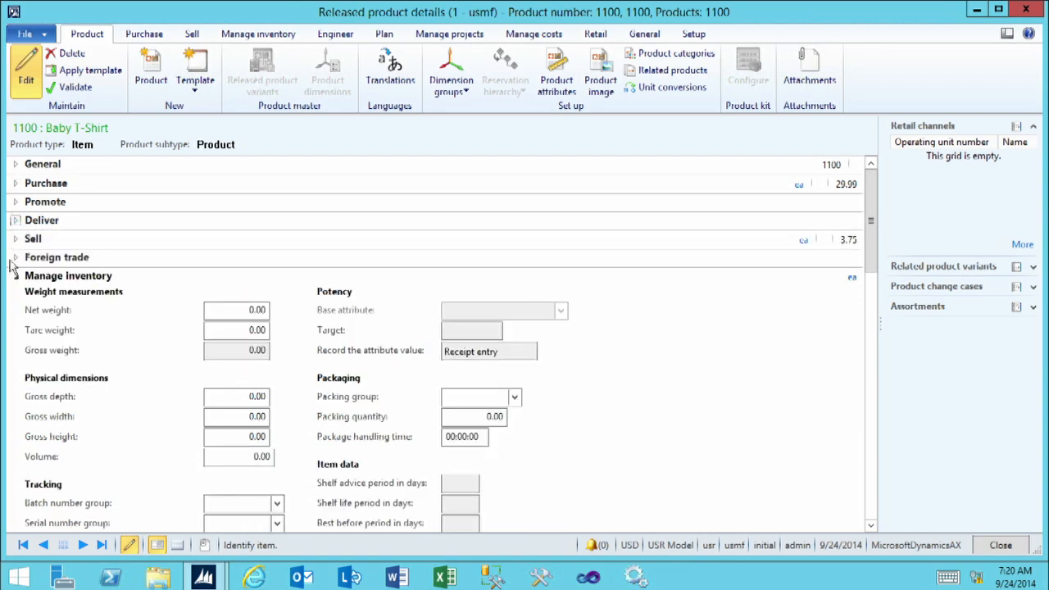
scroll(157, 324, "down", 3)
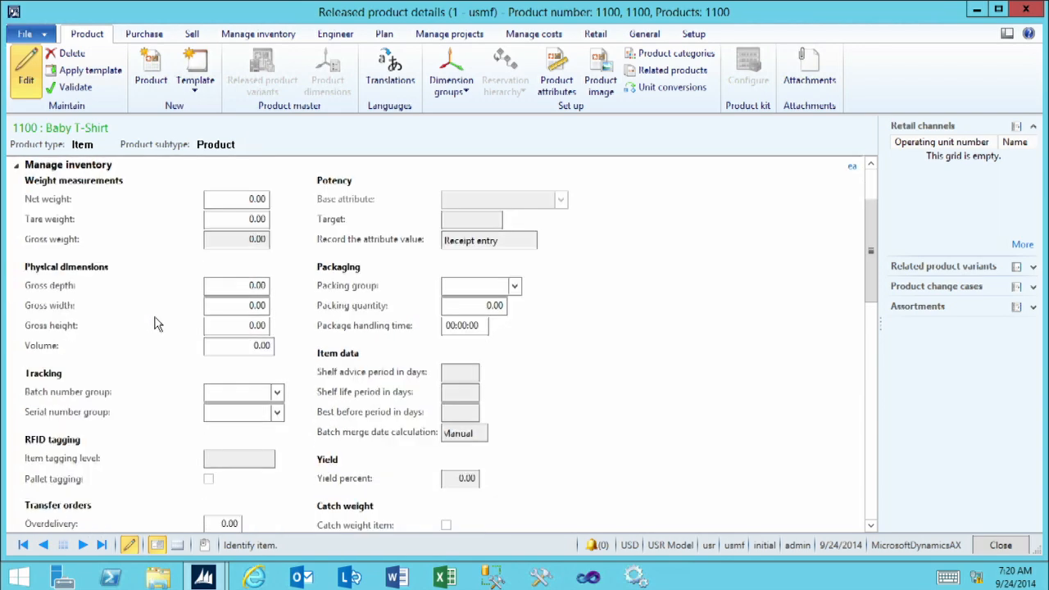
scroll(157, 324, "down", 3)
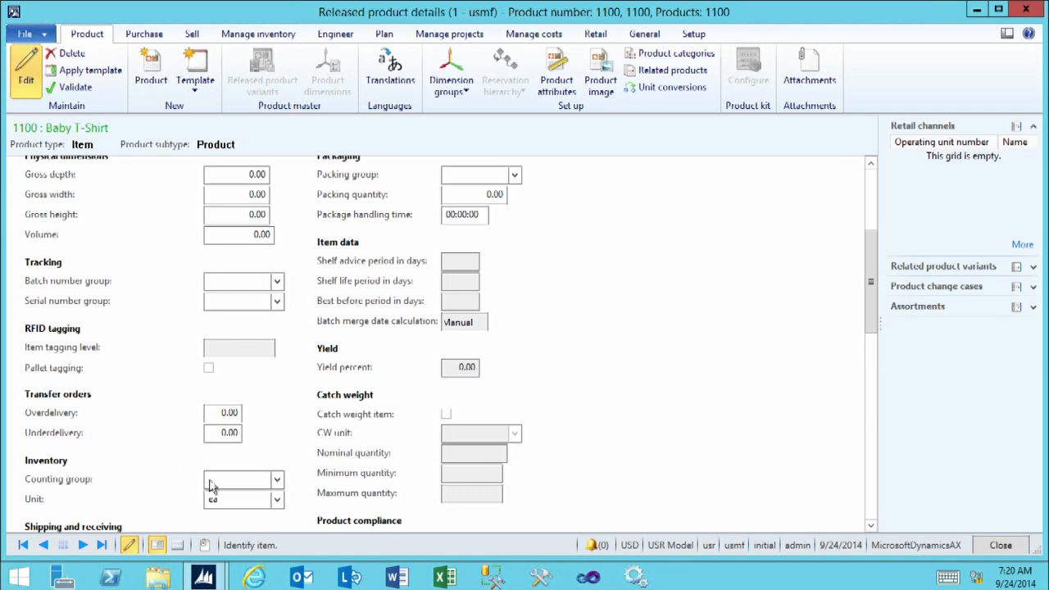
left_click(234, 478)
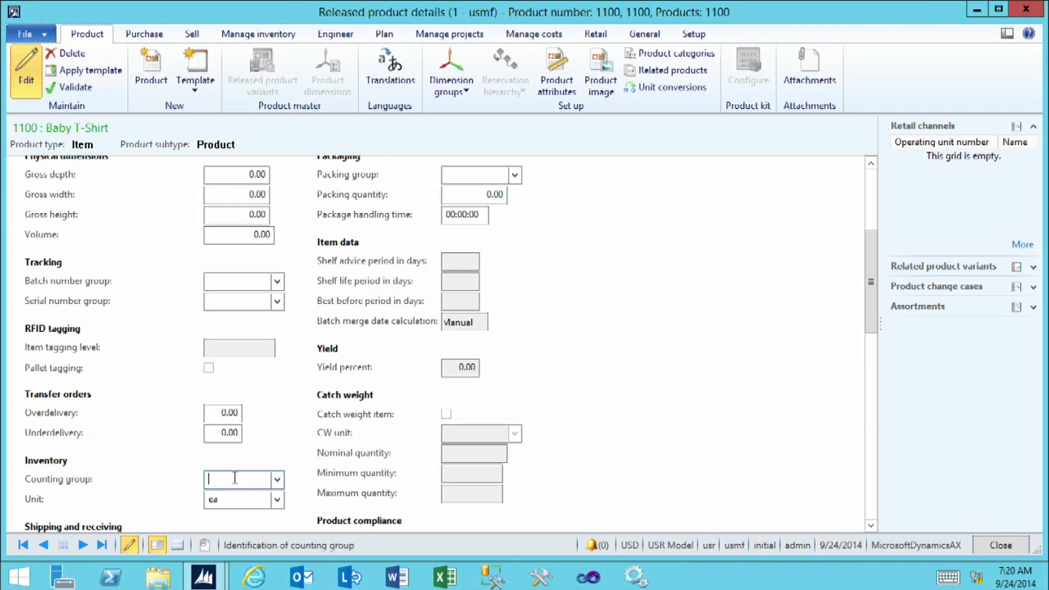
left_click(277, 480)
left_click(249, 353)
Add a warehouse items record to the Baby T-Shirt for warehouse 11 with counting group 30
left_click(270, 36)
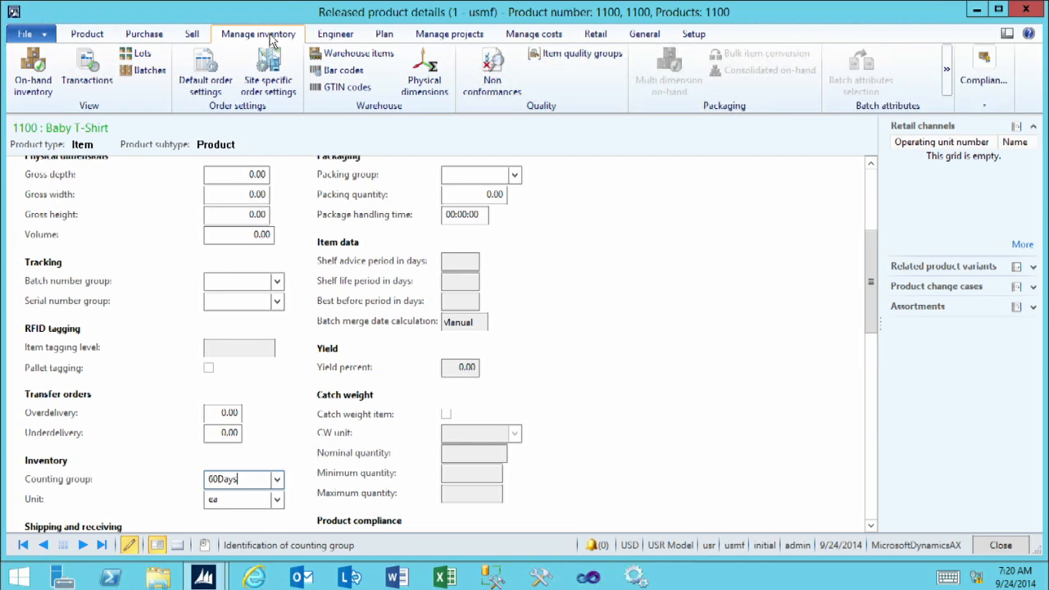
left_click(379, 65)
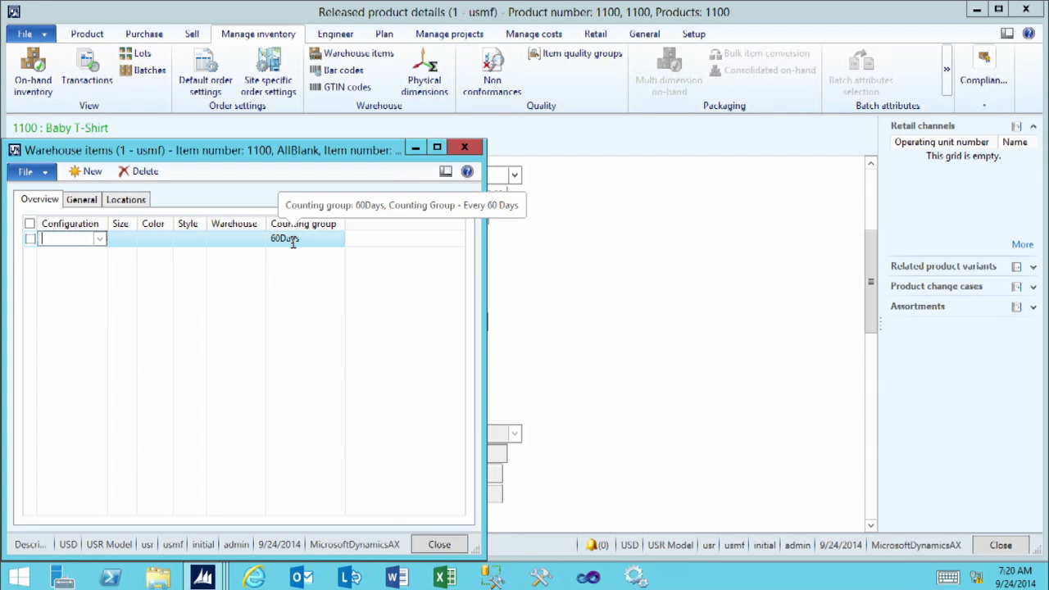
left_click(89, 173)
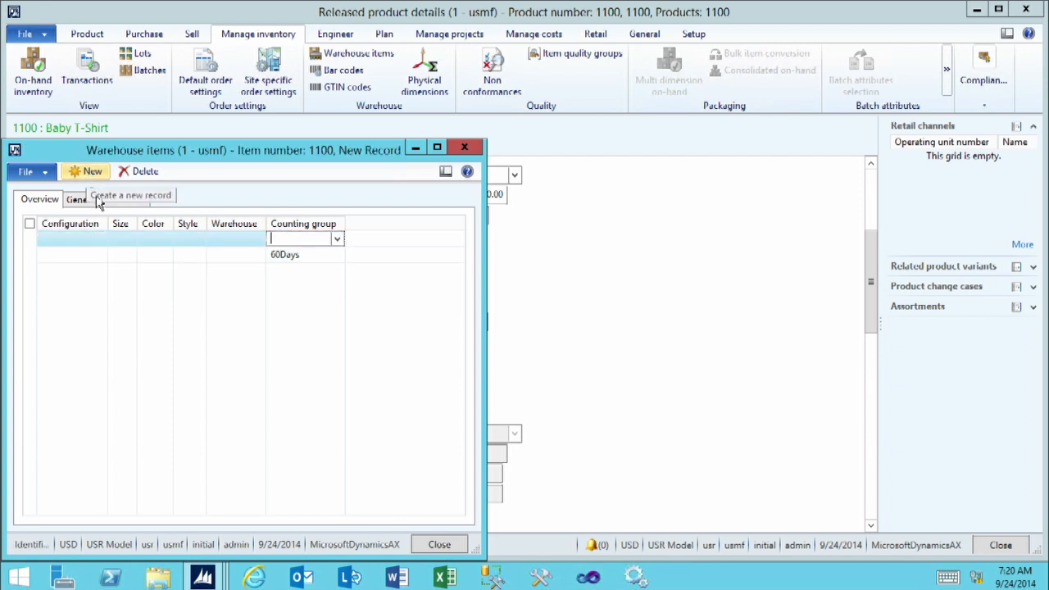
left_click(226, 239)
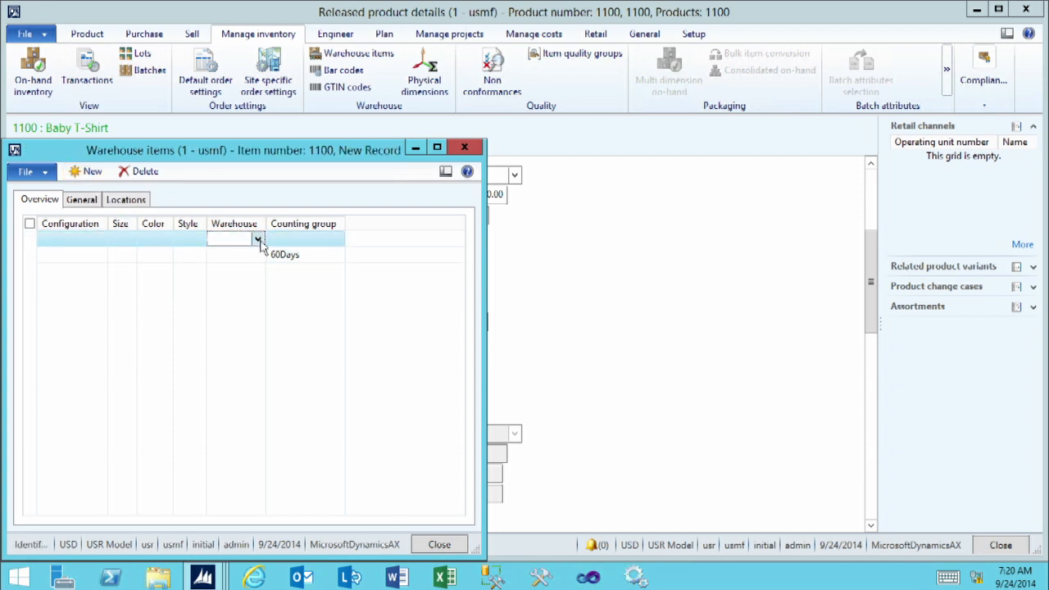
left_click(257, 239)
left_click(252, 297)
left_click(336, 240)
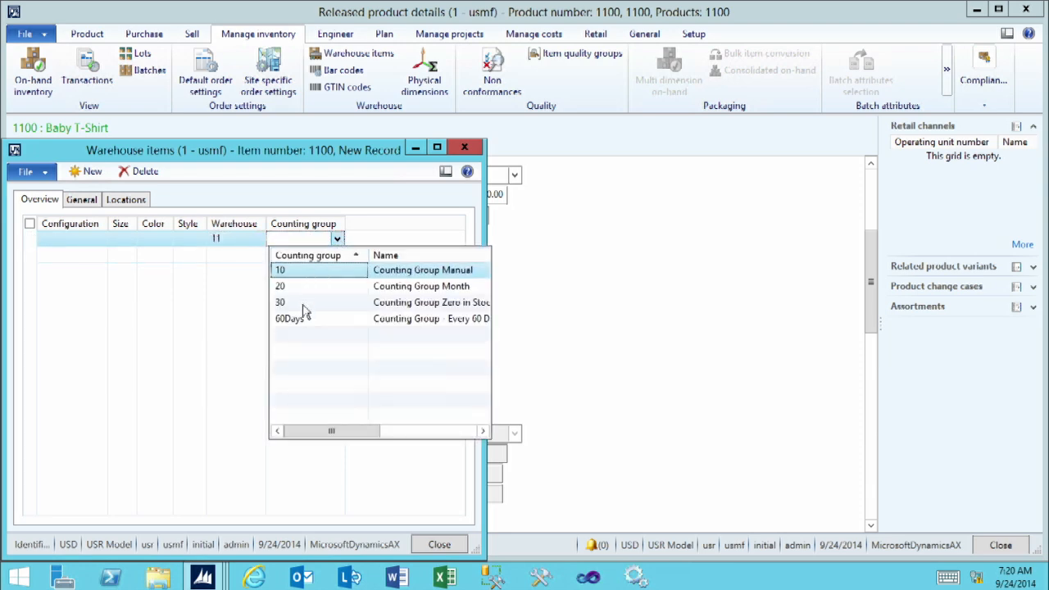
left_click(301, 305)
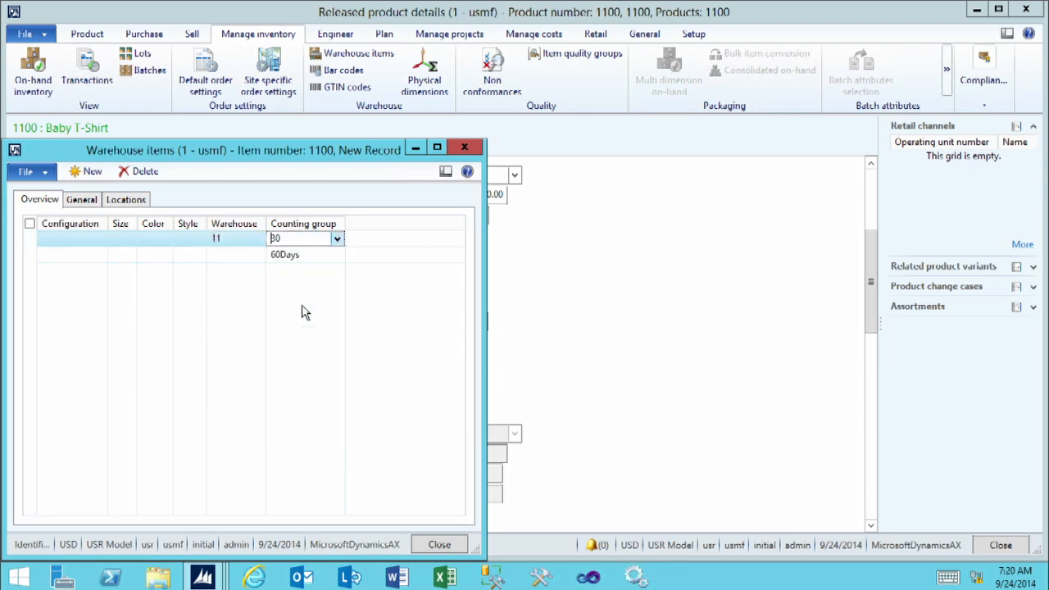
Set the picking location's required minimum to 100 for the warehouse 11 record and return to the records overview
left_click(127, 201)
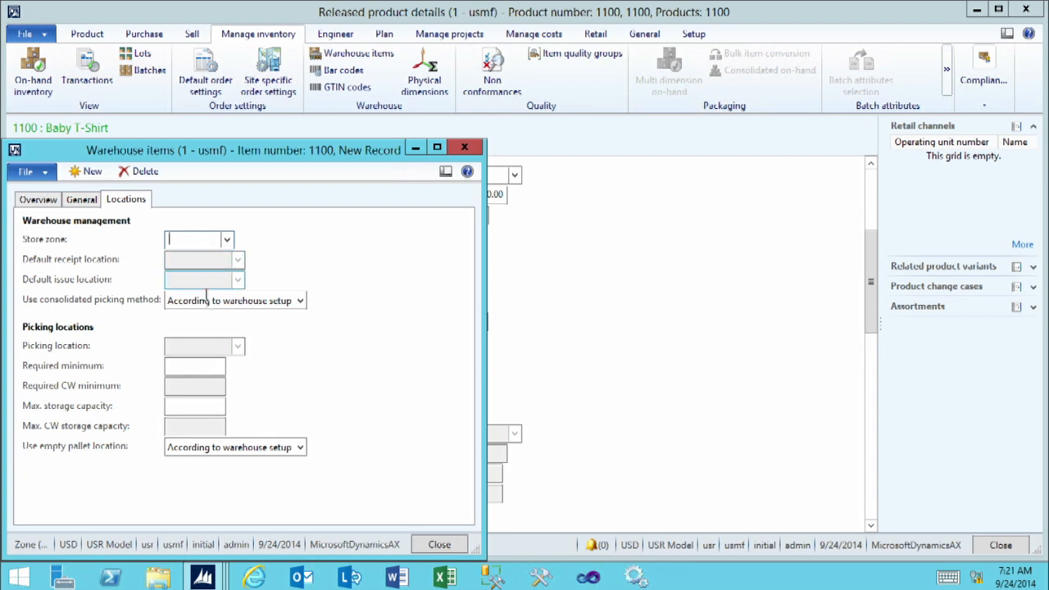
left_click(197, 370)
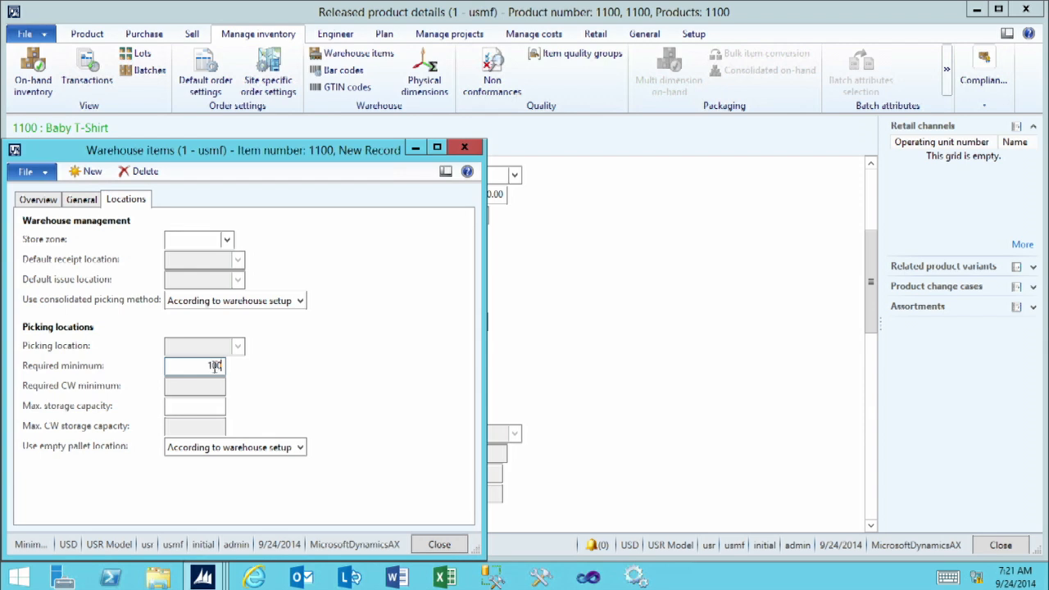
key("Tab")
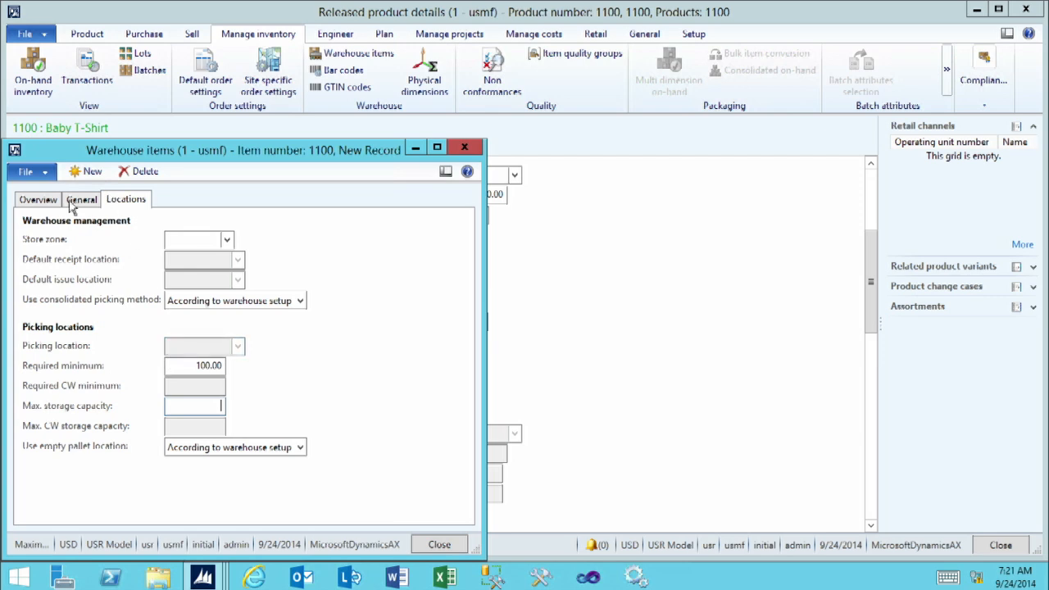
left_click(41, 201)
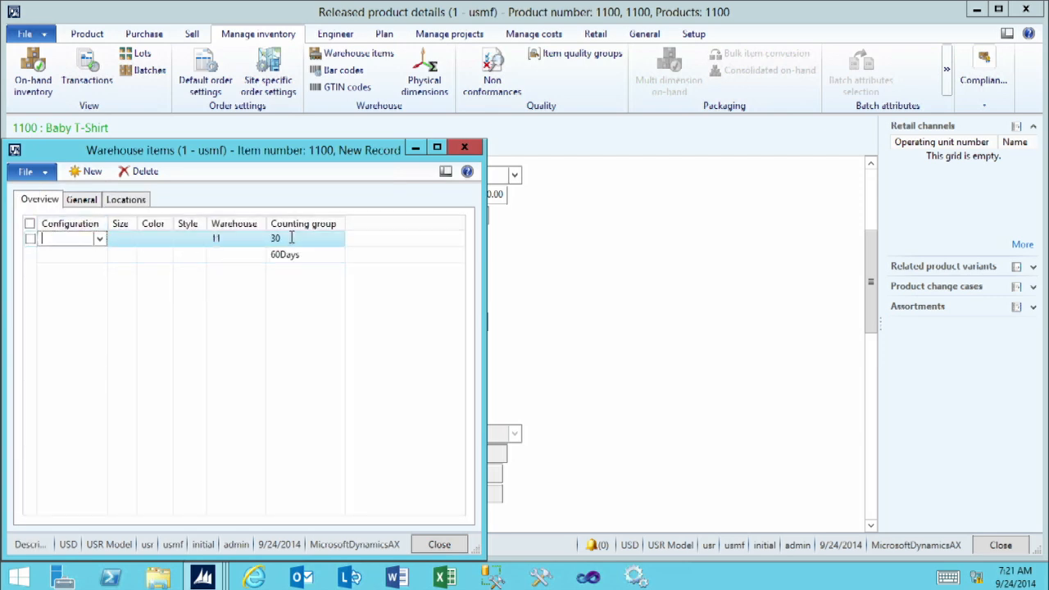
left_click(331, 239)
left_click(337, 239)
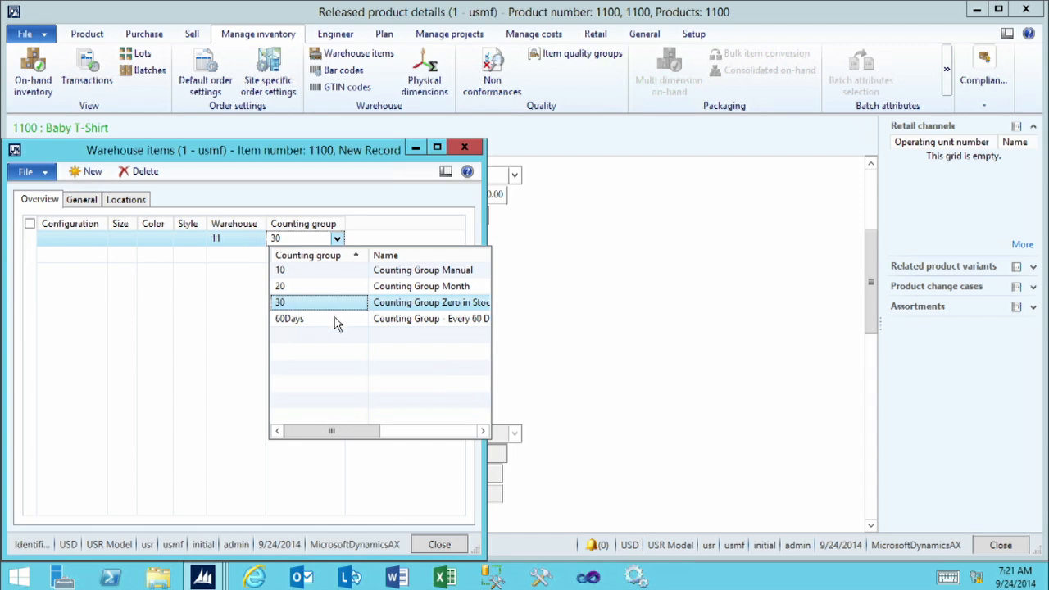
left_click(293, 237)
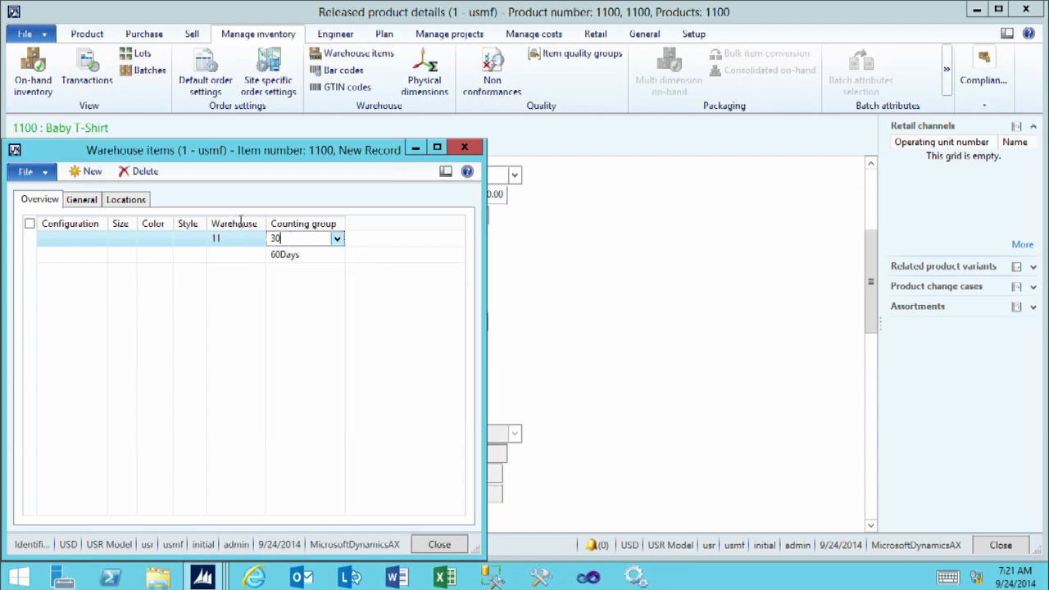
Add another warehouse items record for warehouse 13, Site 1 - Finished Goods, with counting group 10
left_click(90, 173)
left_click(257, 238)
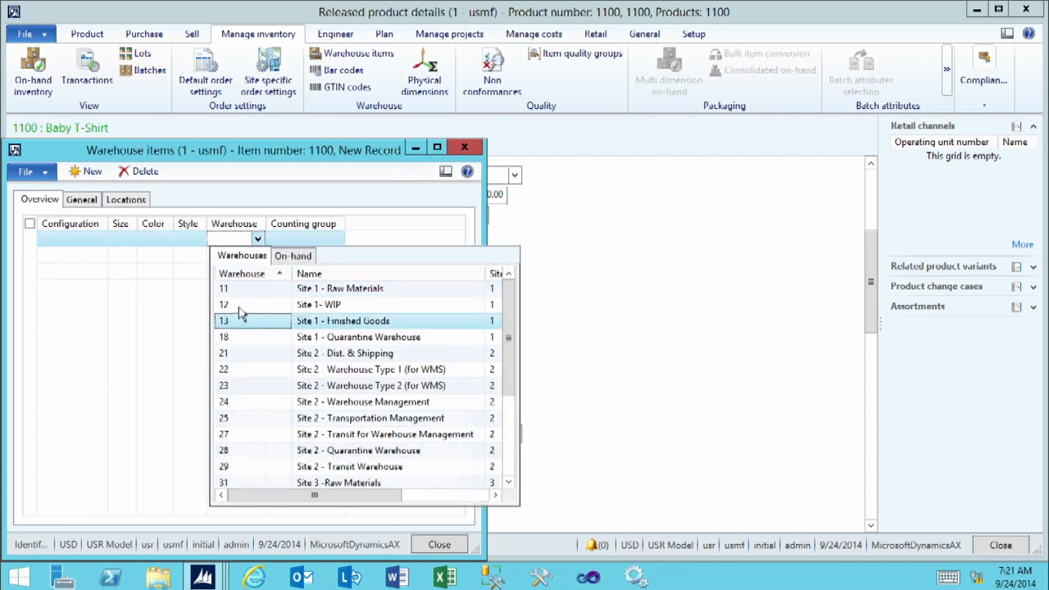
left_click(240, 320)
left_click(328, 237)
left_click(336, 240)
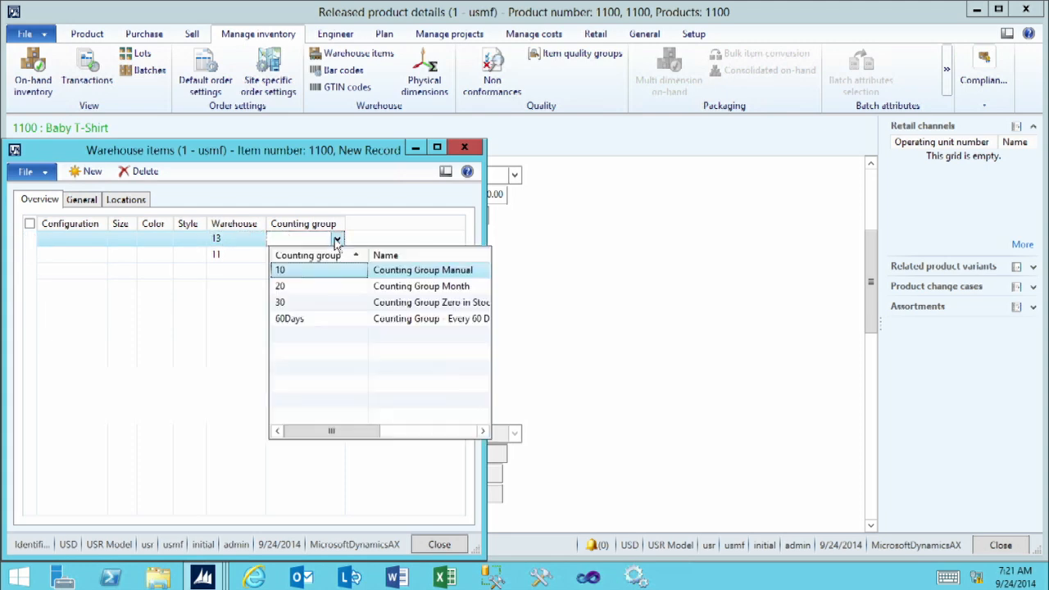
left_click(308, 271)
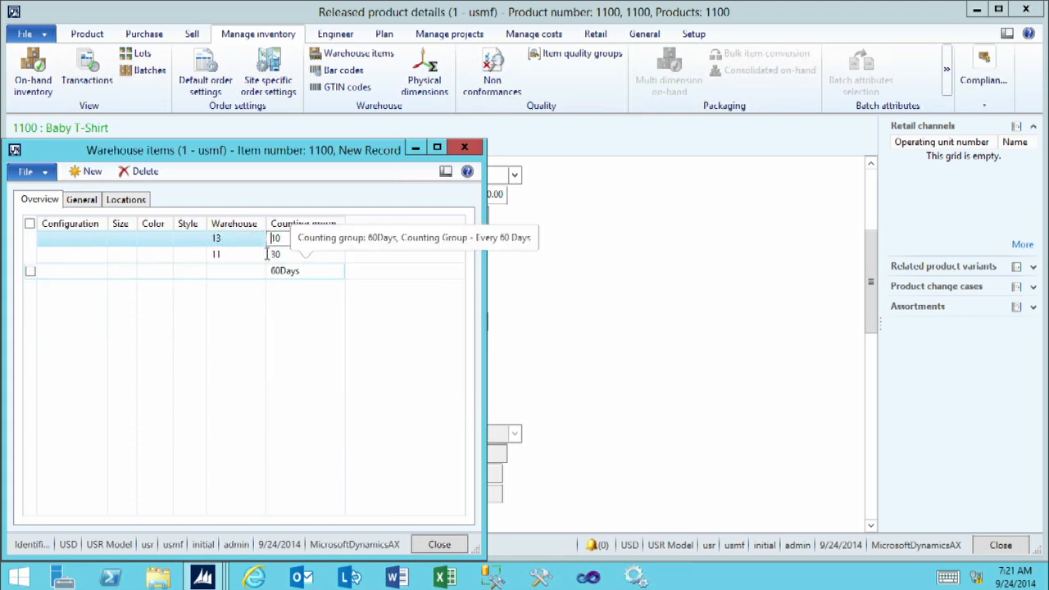